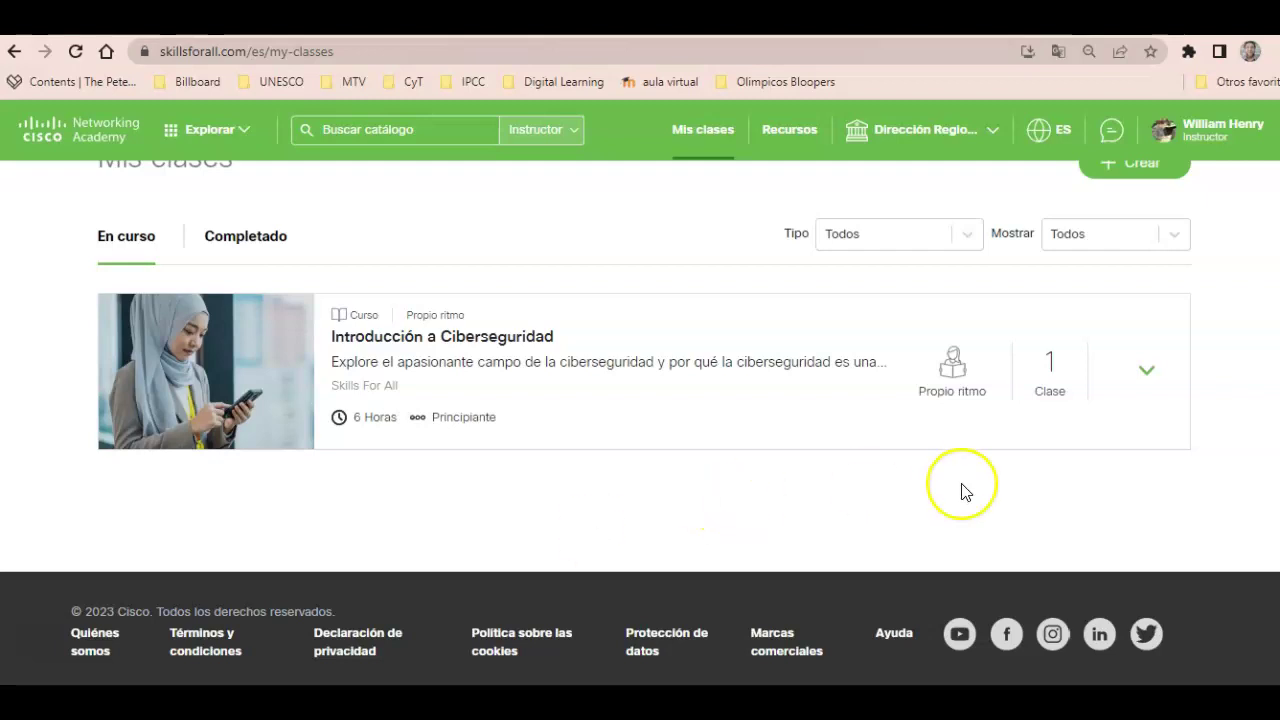
- Expand the Introducción a Ciberseguridad course and open the student invitation dialog for its UGEL06 class
scroll(640, 420, up, 1)
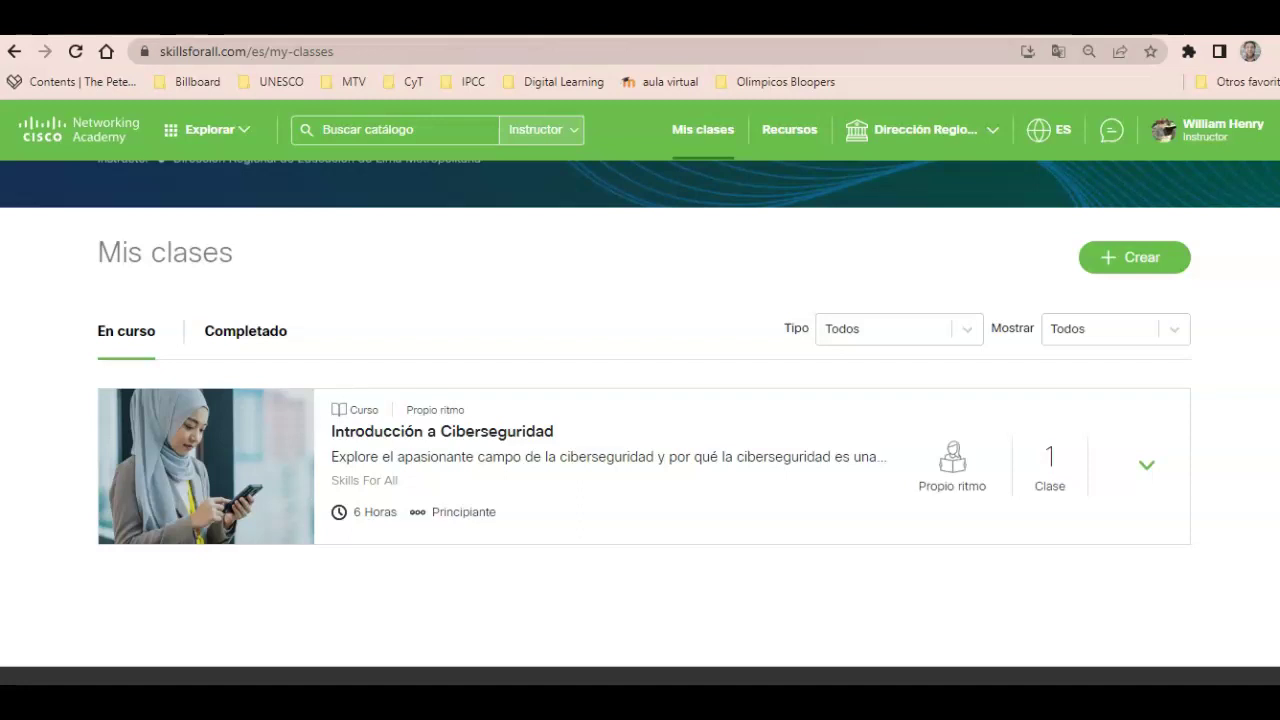
click(1147, 470)
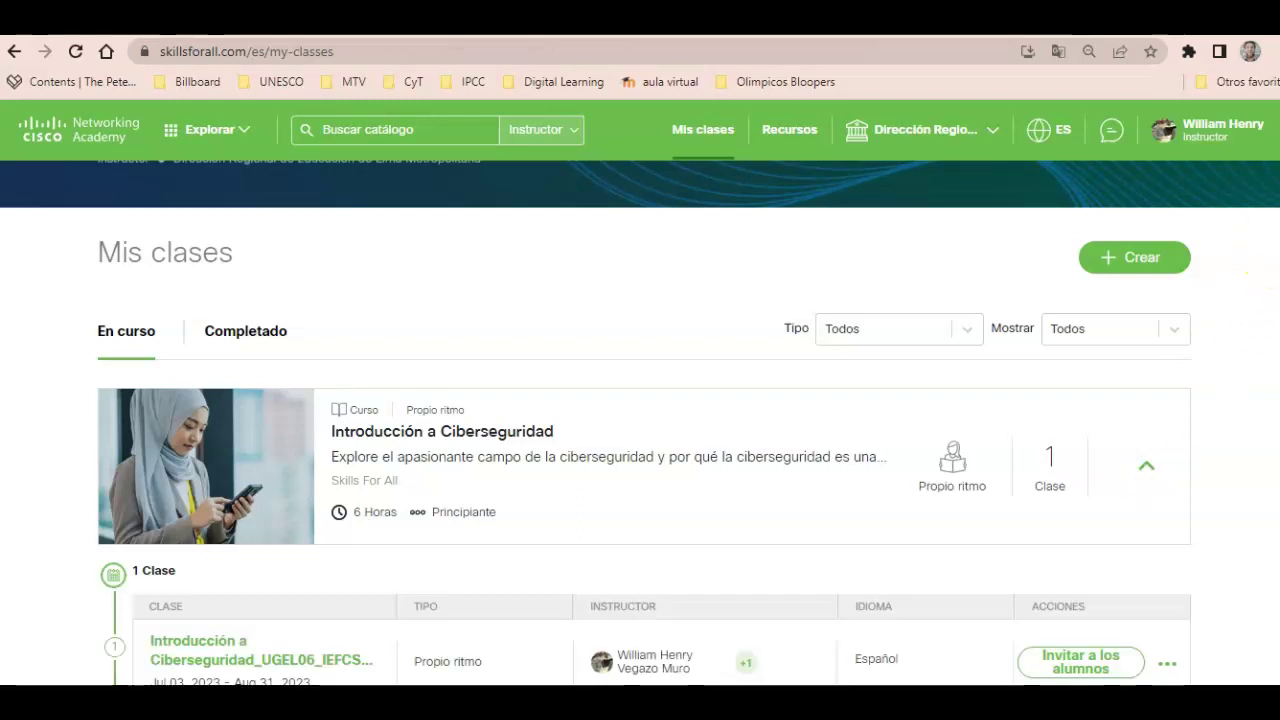
scroll(1236, 340, down, 3)
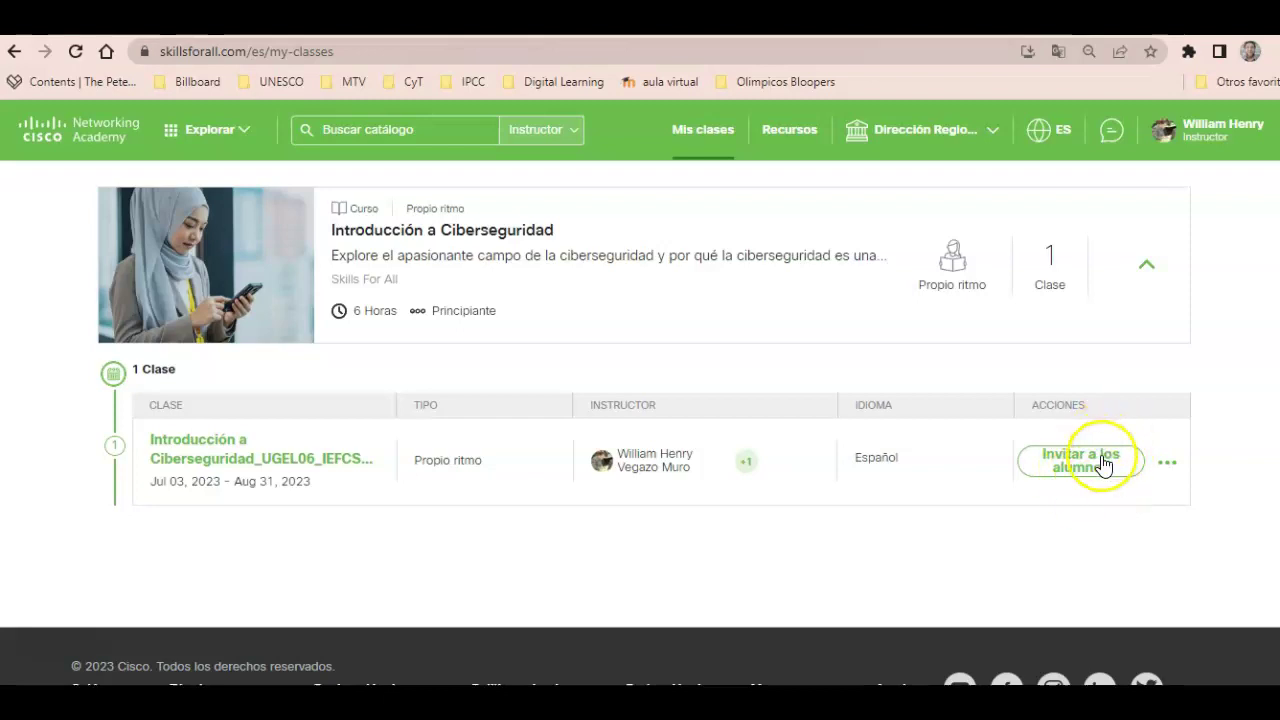
click(1168, 463)
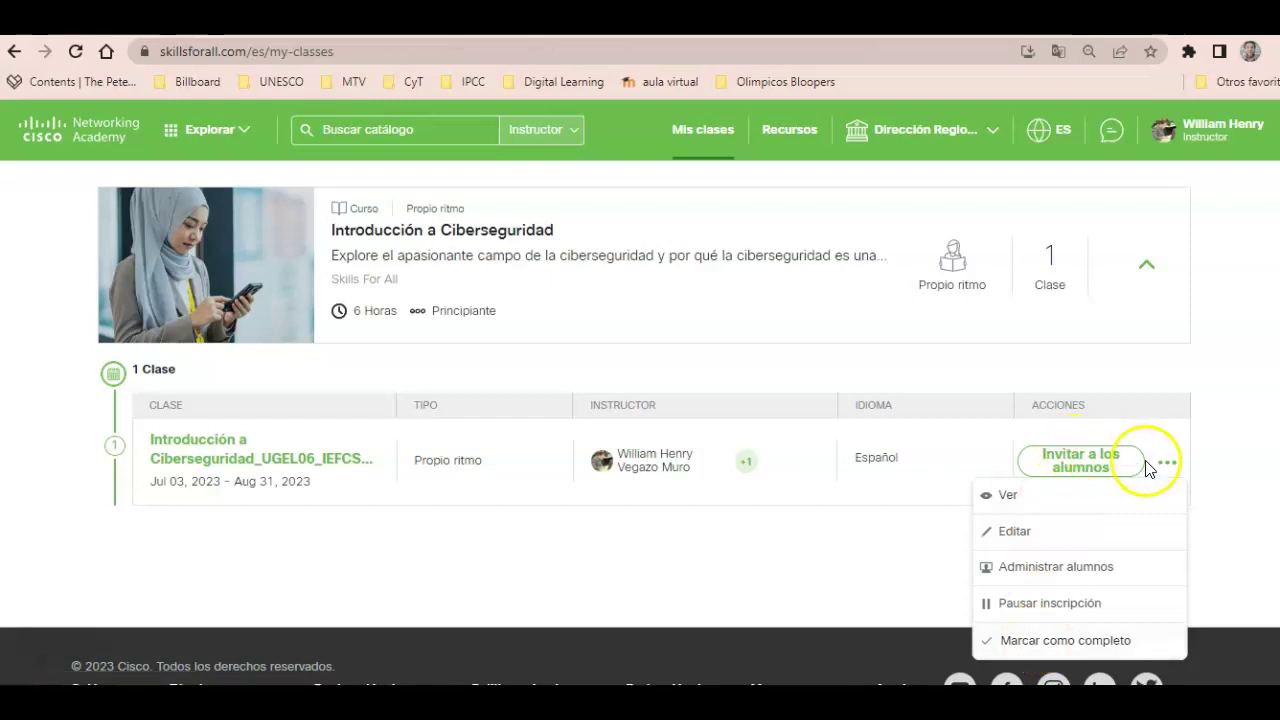
click(1070, 463)
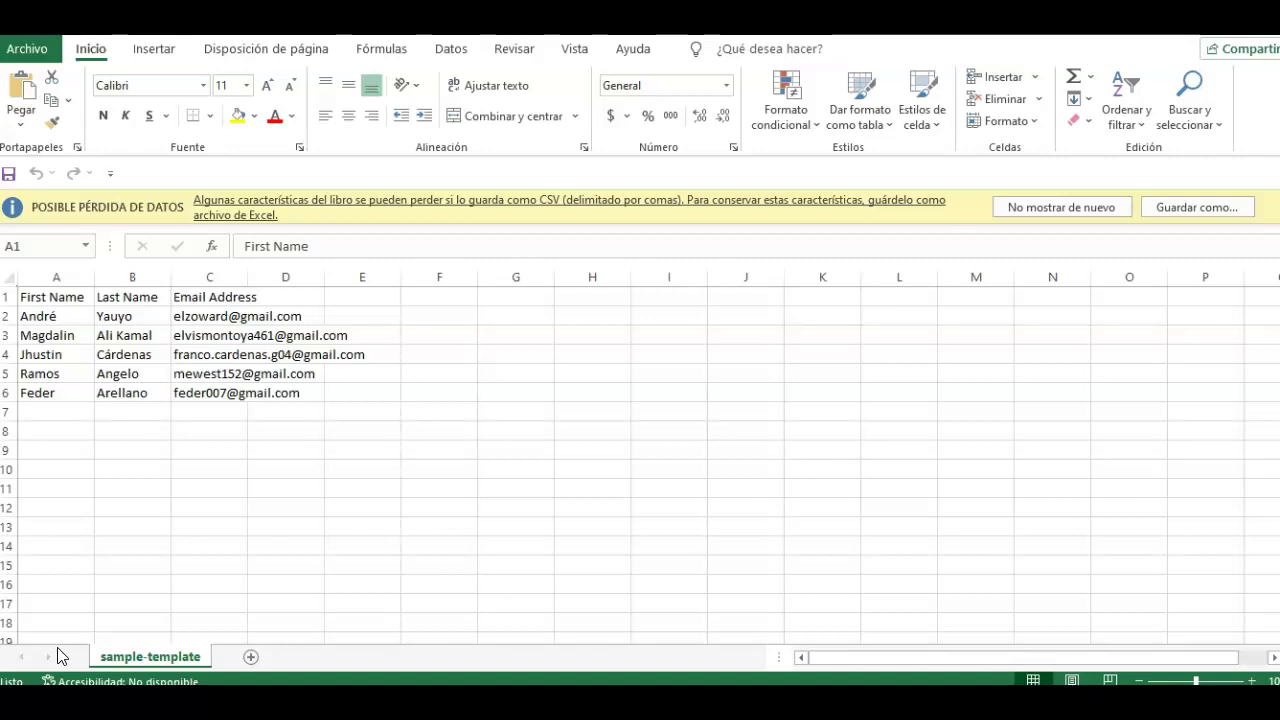
- In Excel, examine the sample-template sheet and the first student's First Name, Last Name and Email Address cells in row 2
click(100, 655)
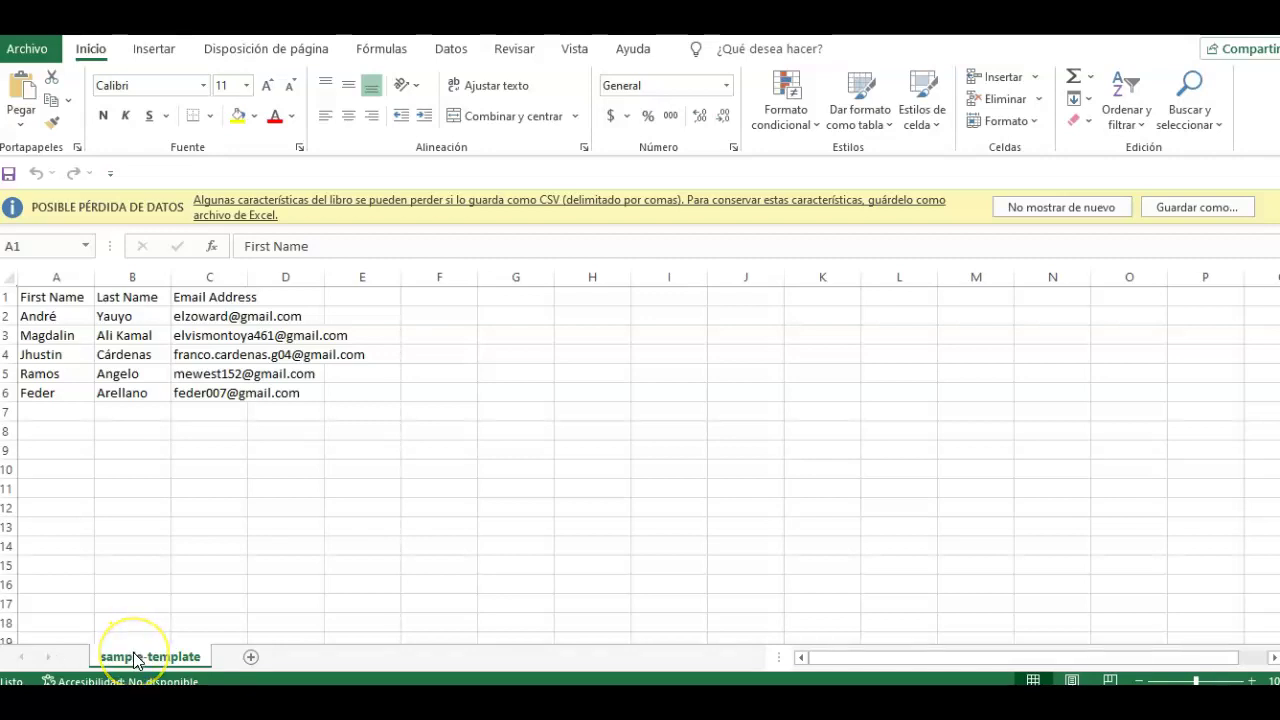
click(171, 657)
click(163, 657)
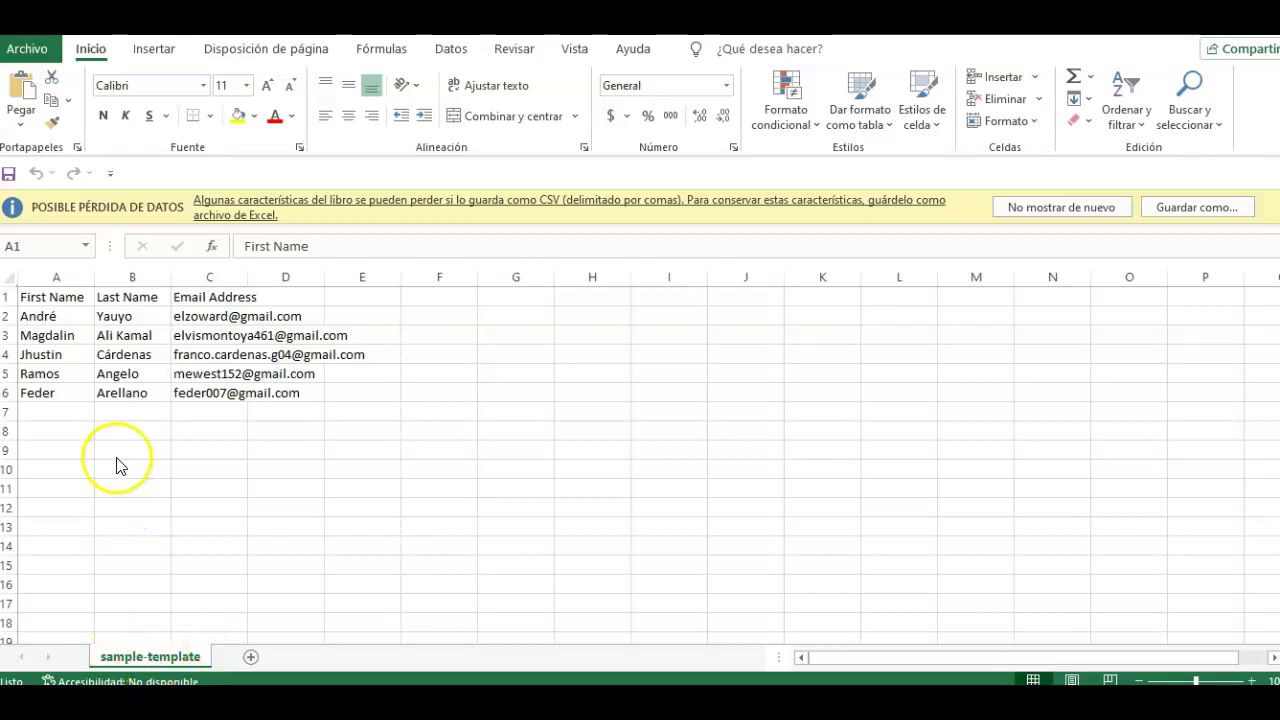
click(65, 318)
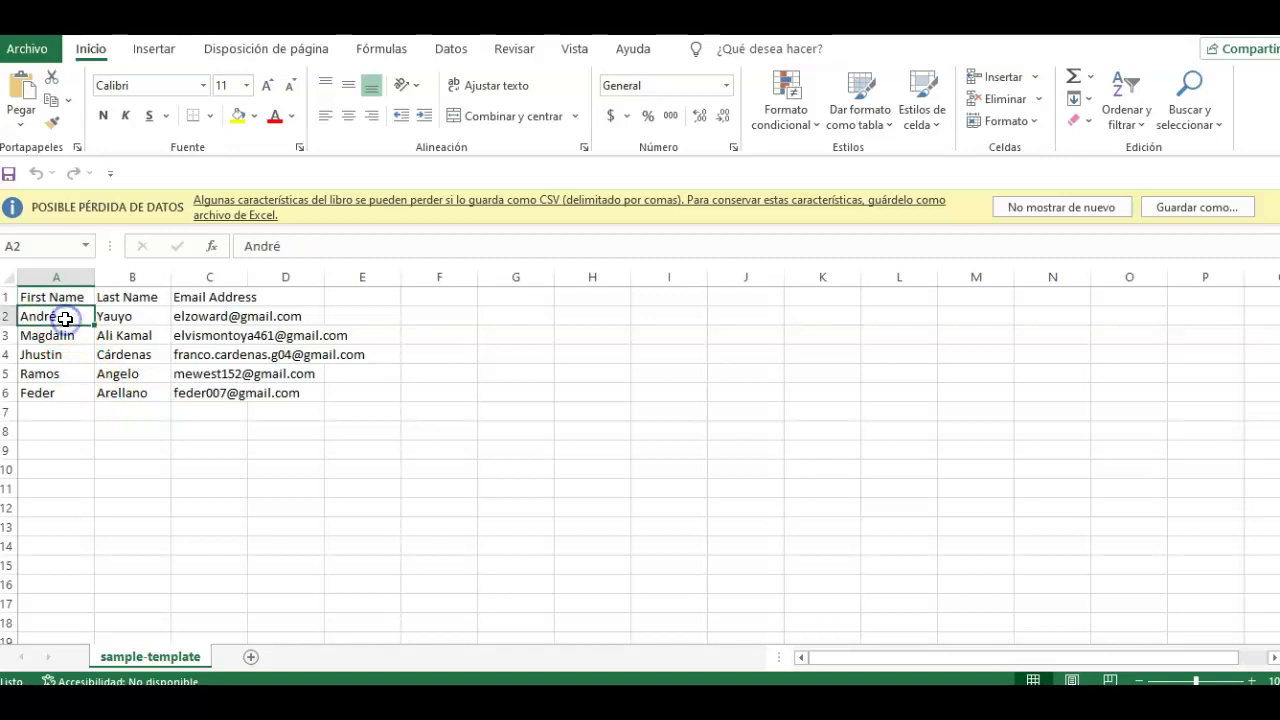
click(126, 318)
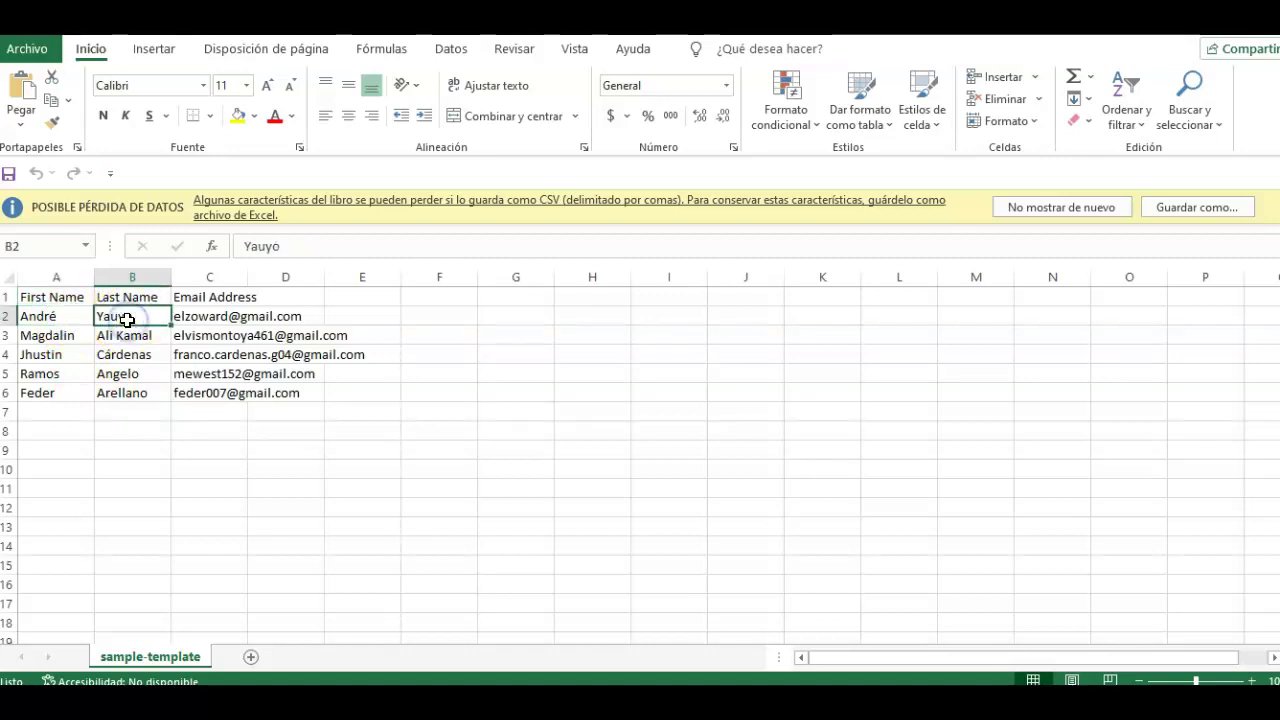
click(229, 318)
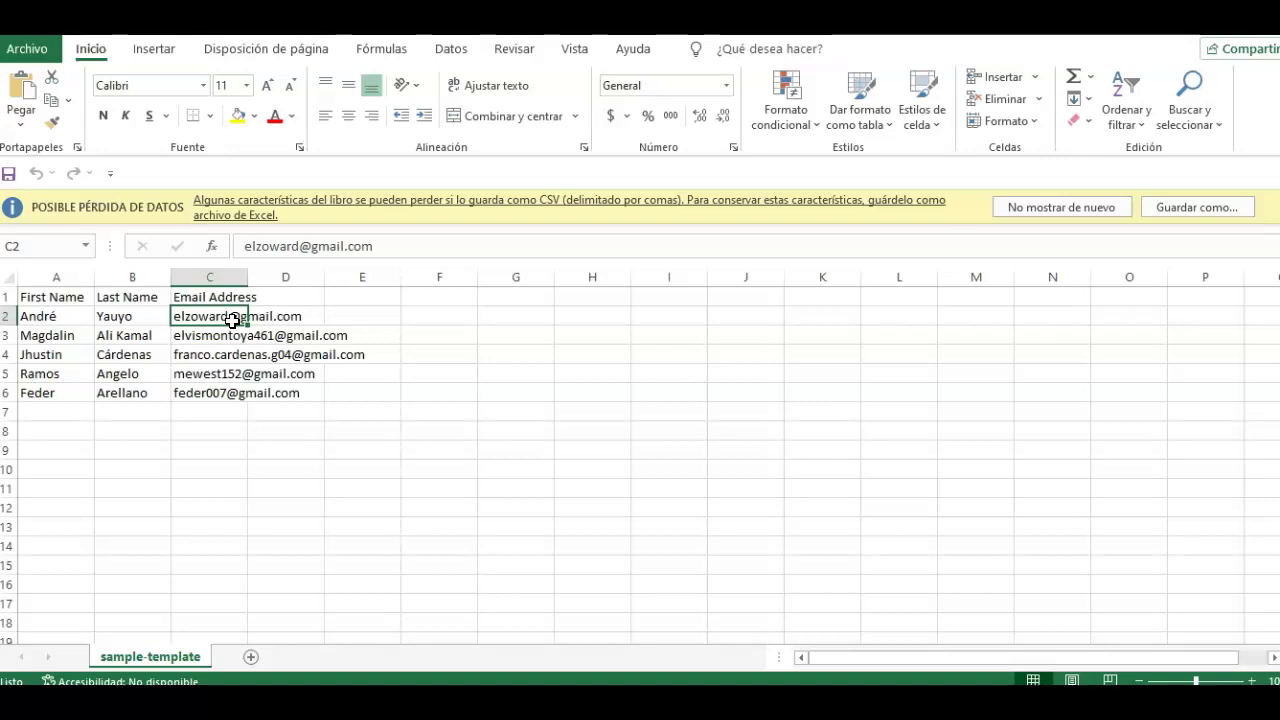
click(47, 320)
click(117, 318)
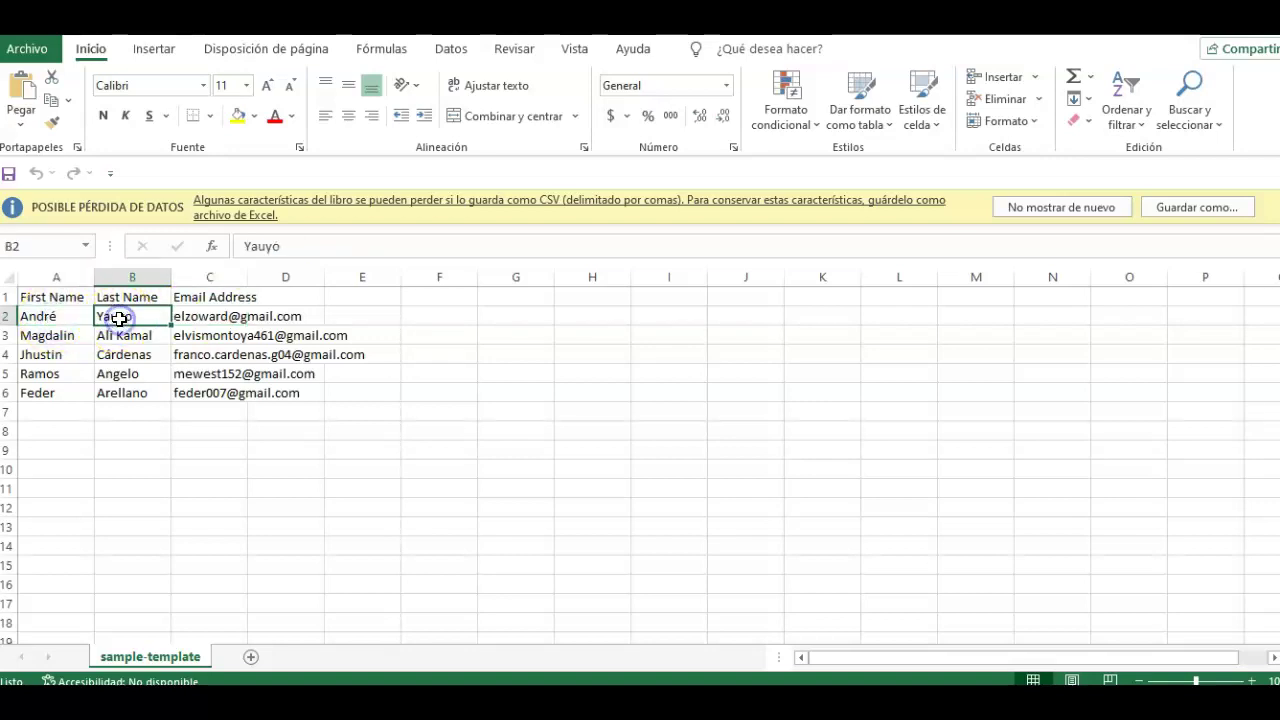
click(222, 320)
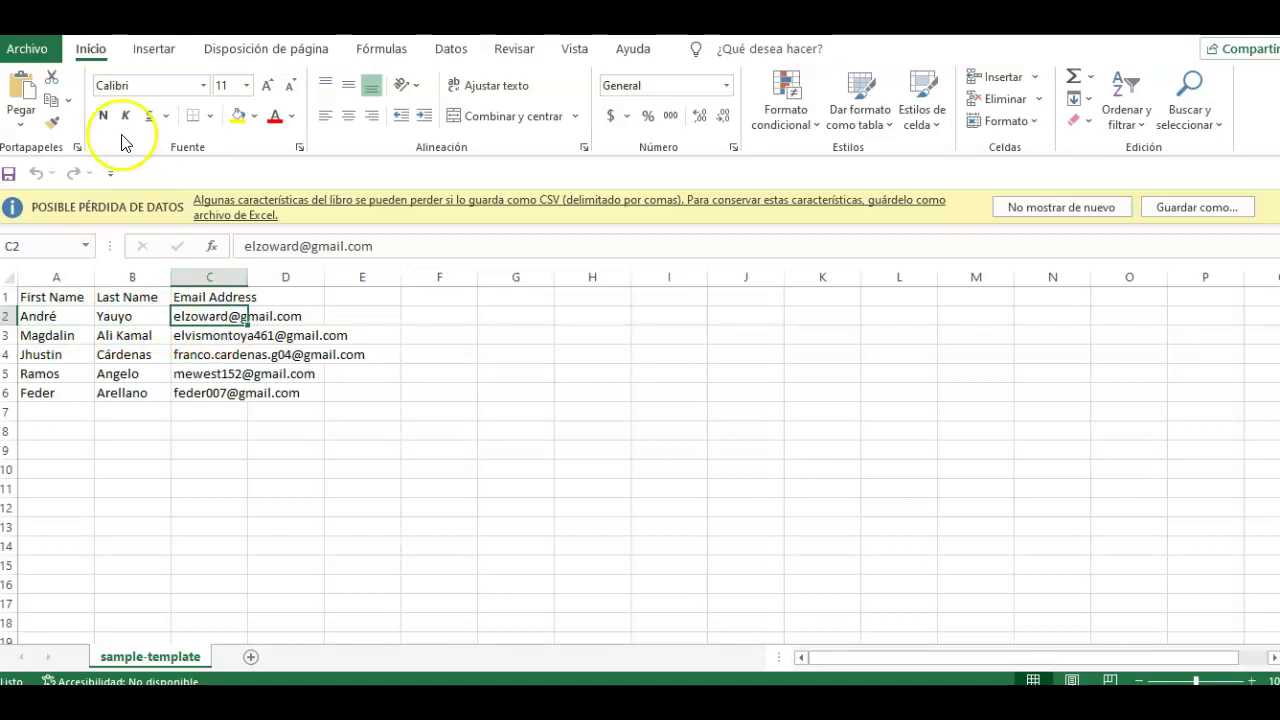
- Save the student list as sample-template in CSV UTF-8 (delimitado por comas) format in Descargas, replacing the existing file
click(40, 56)
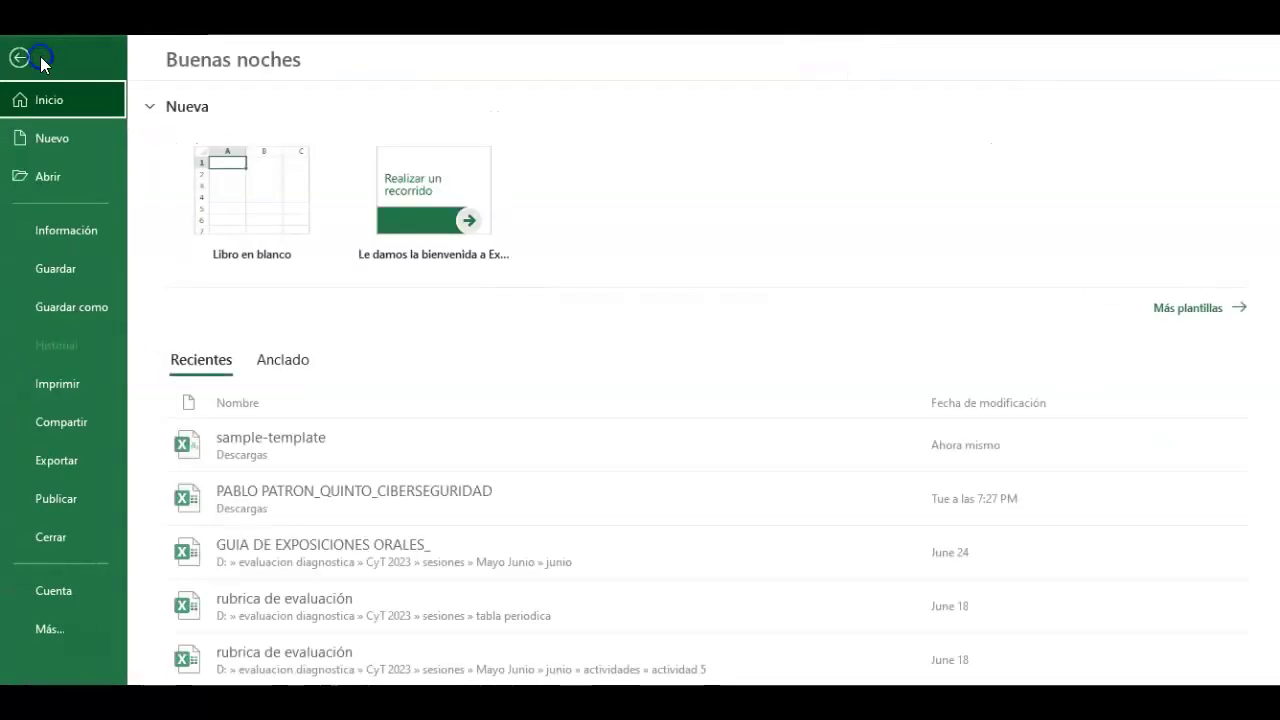
click(73, 306)
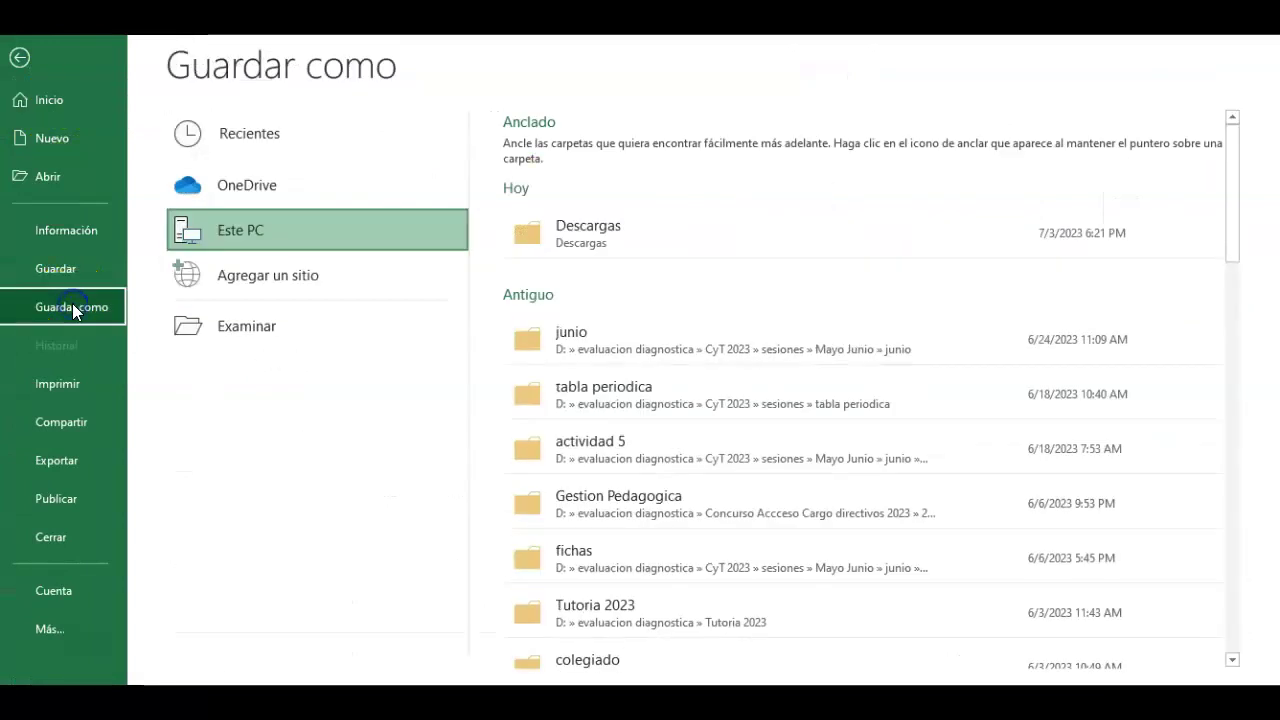
click(560, 246)
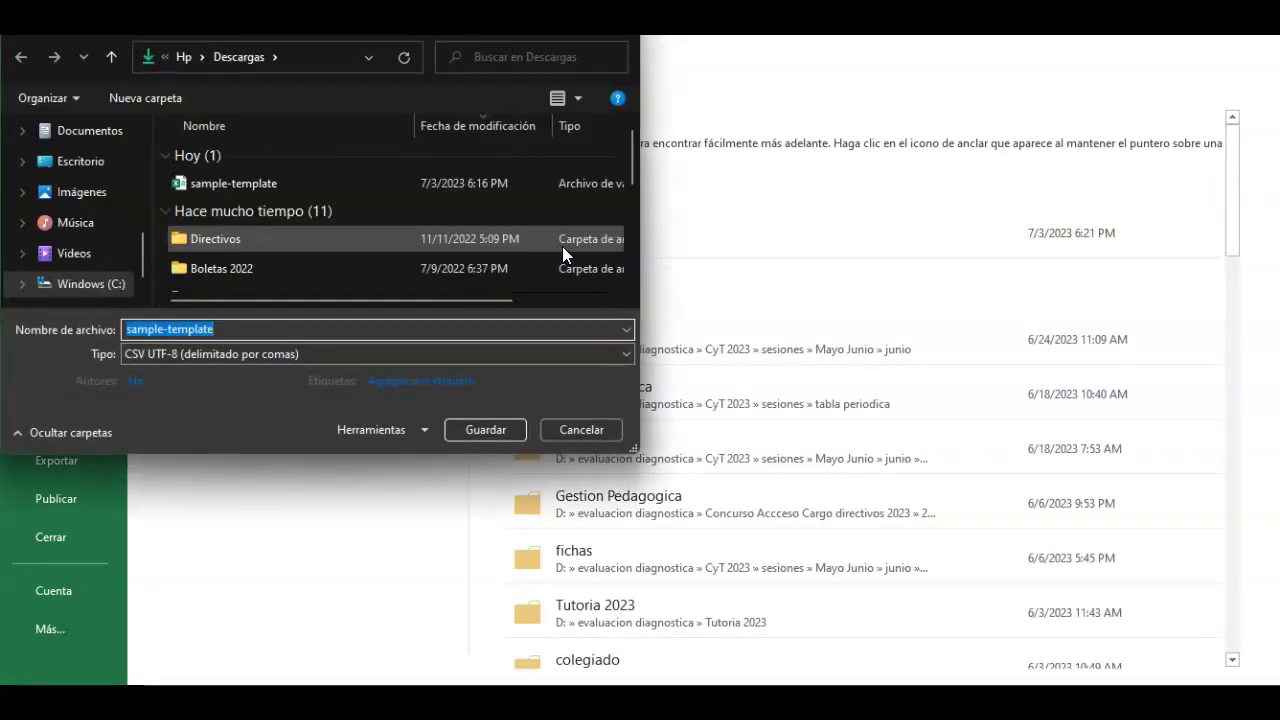
click(317, 355)
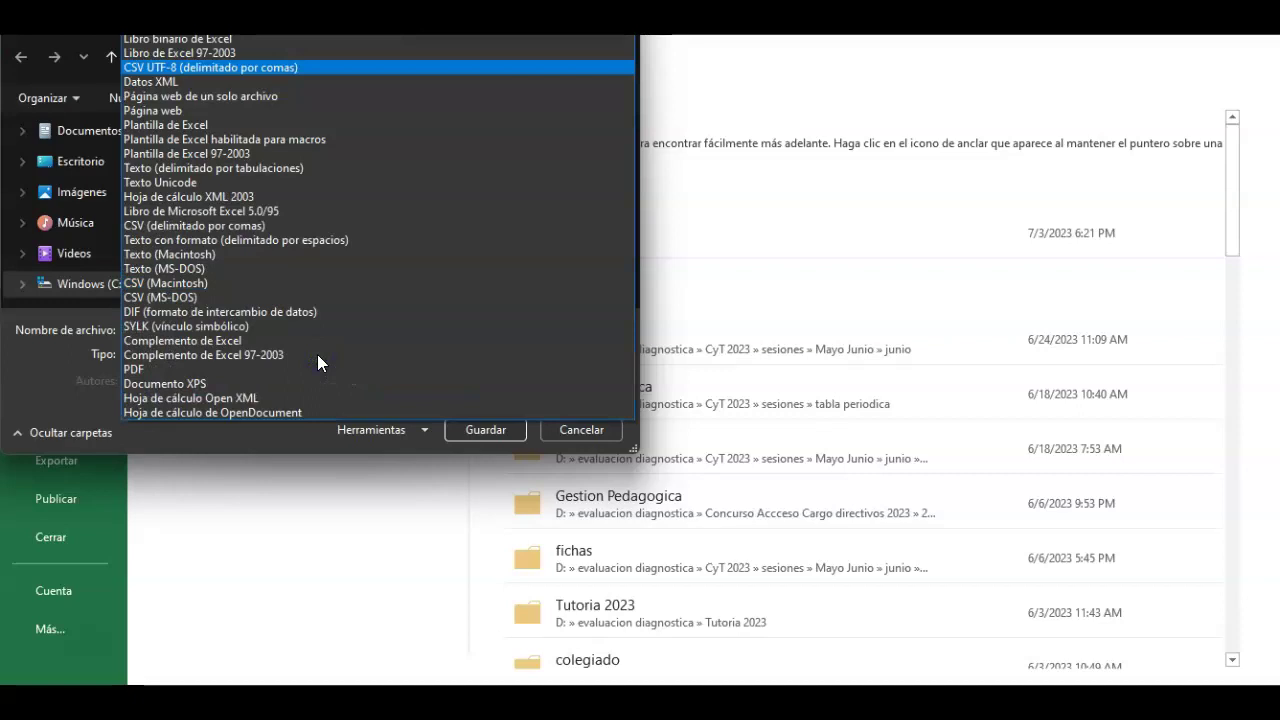
click(270, 67)
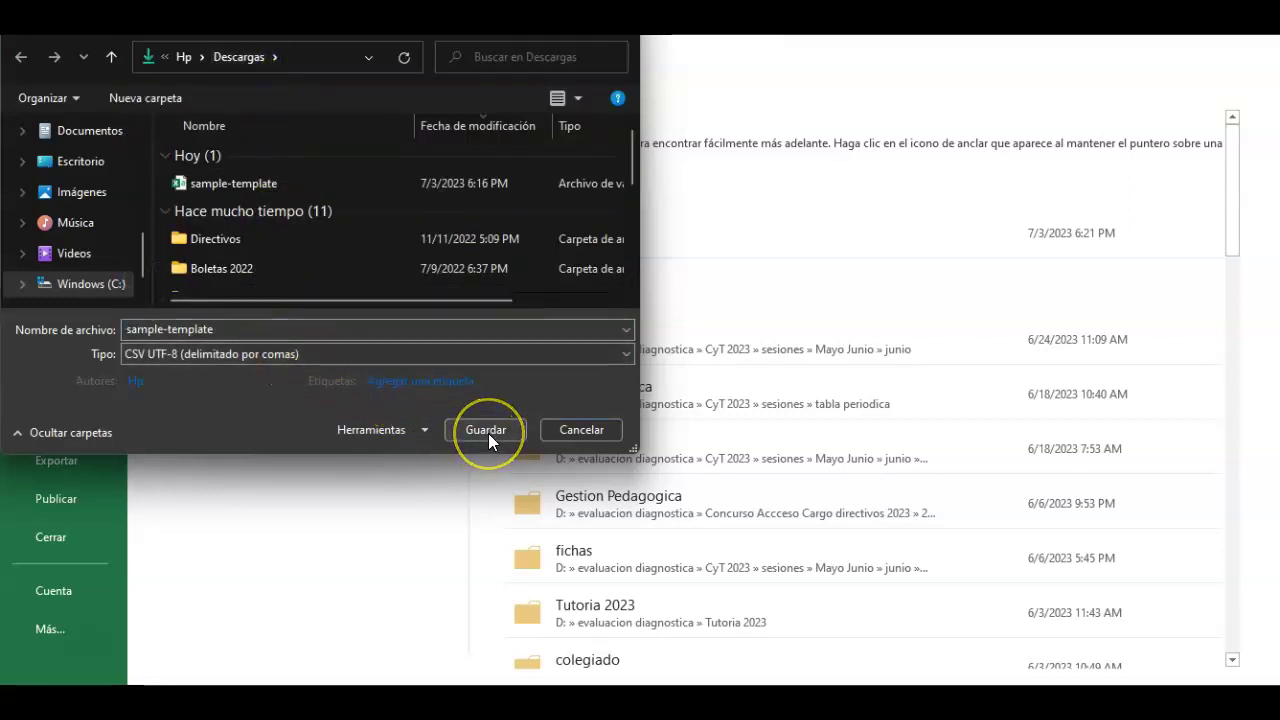
click(335, 355)
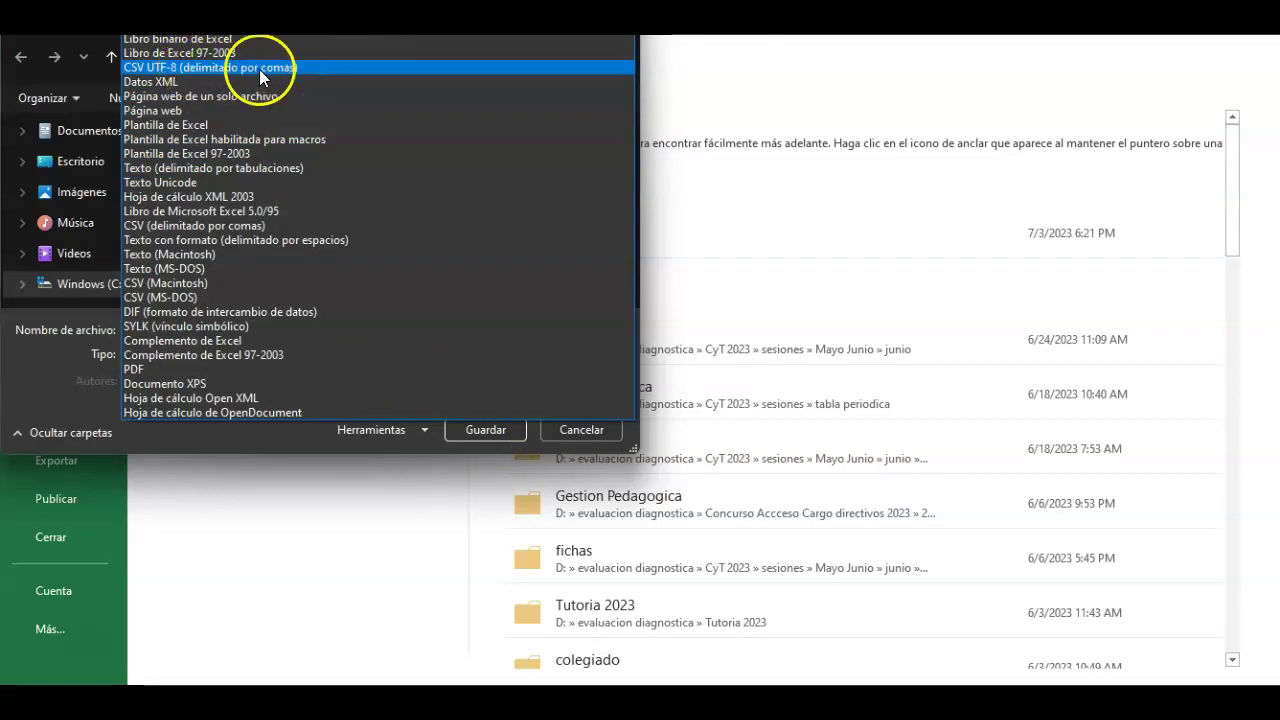
click(468, 427)
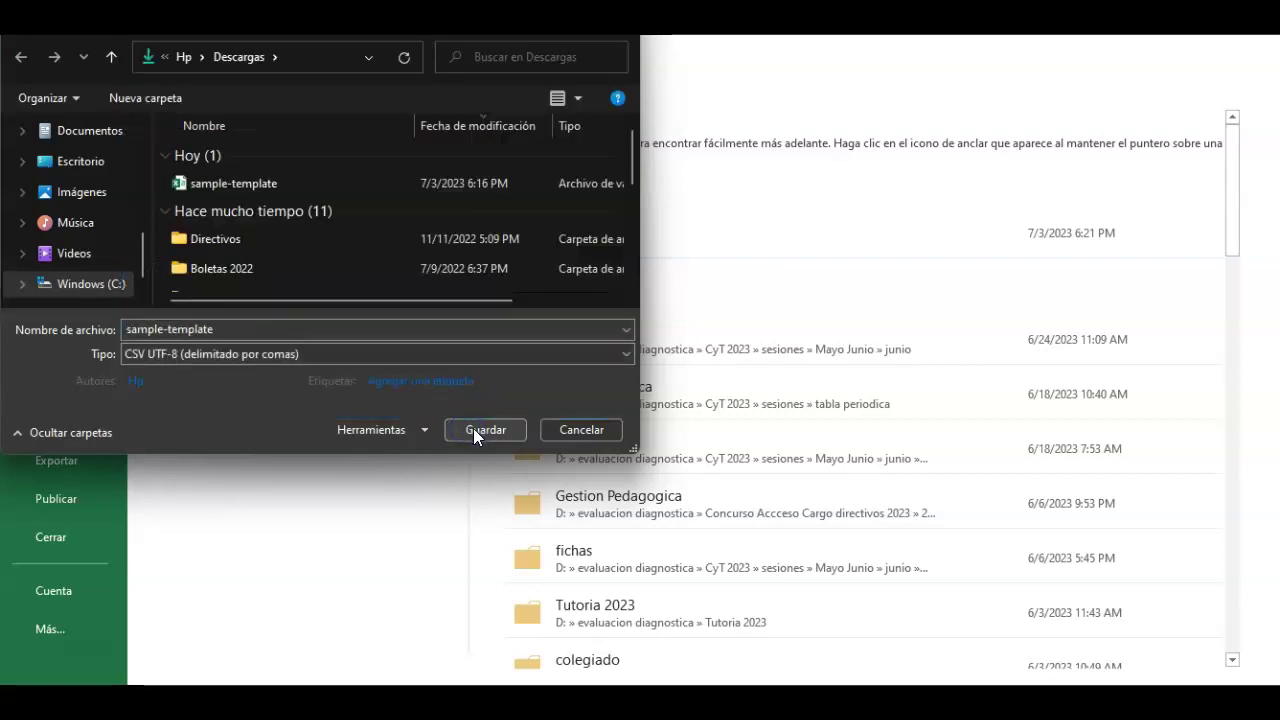
click(476, 429)
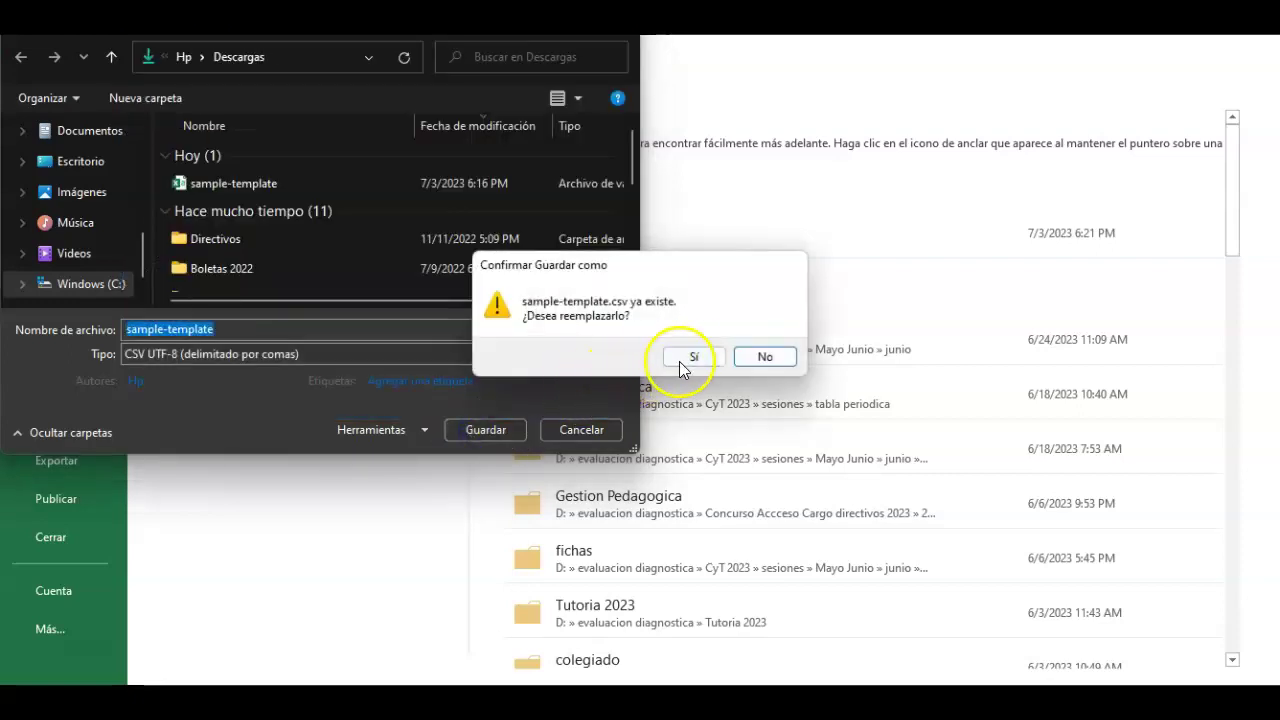
click(700, 360)
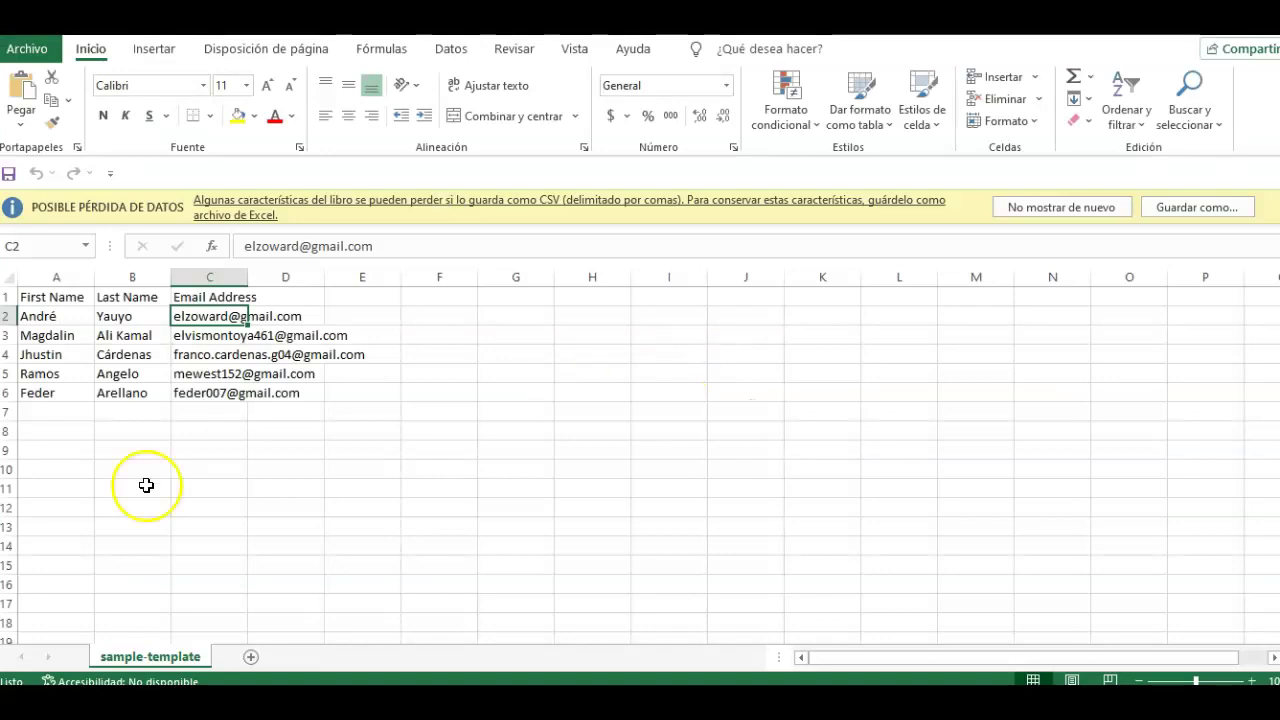
- Back in the browser, import sample-template.csv from Descargas for the bulk student invitation and send the invitations
key(alt+Tab)
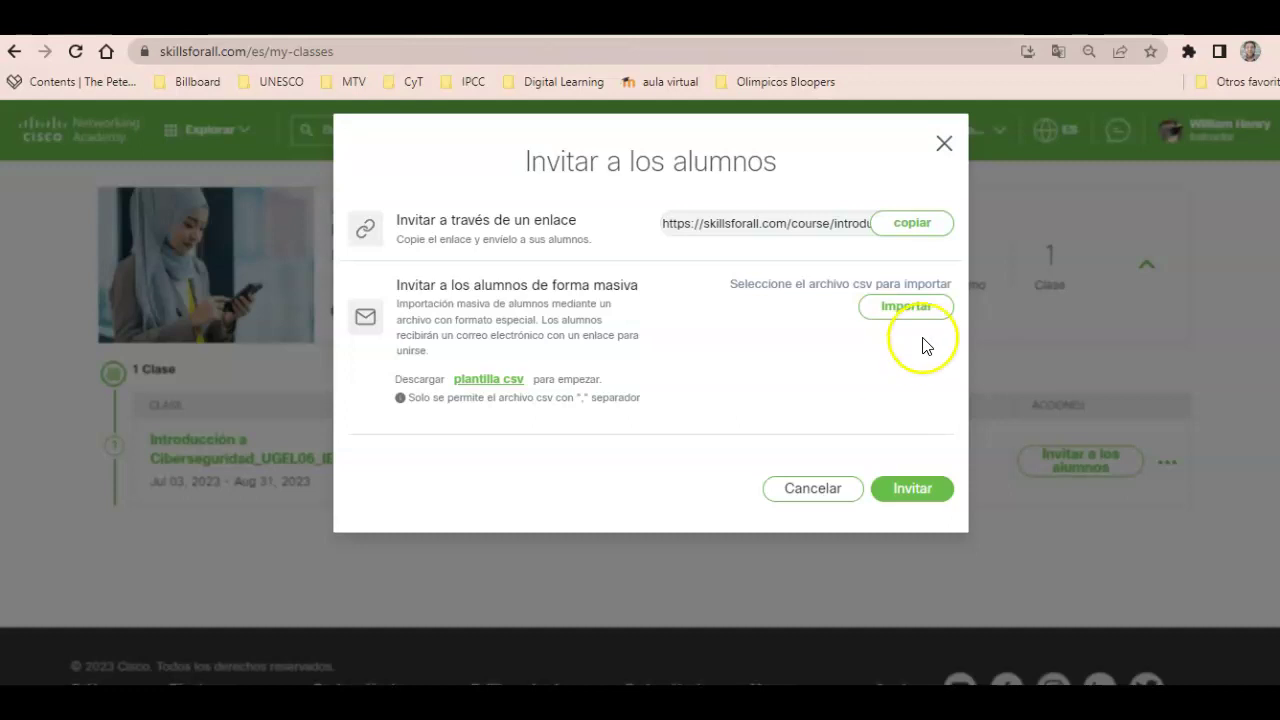
click(896, 310)
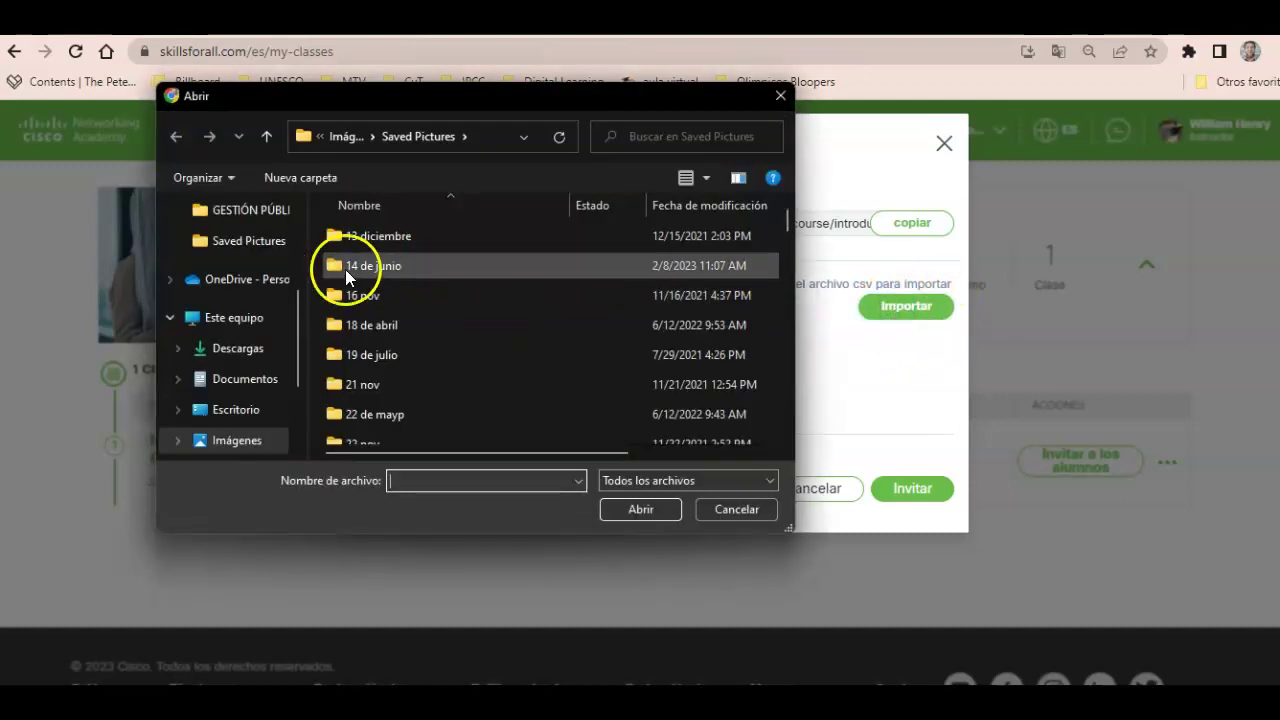
click(249, 352)
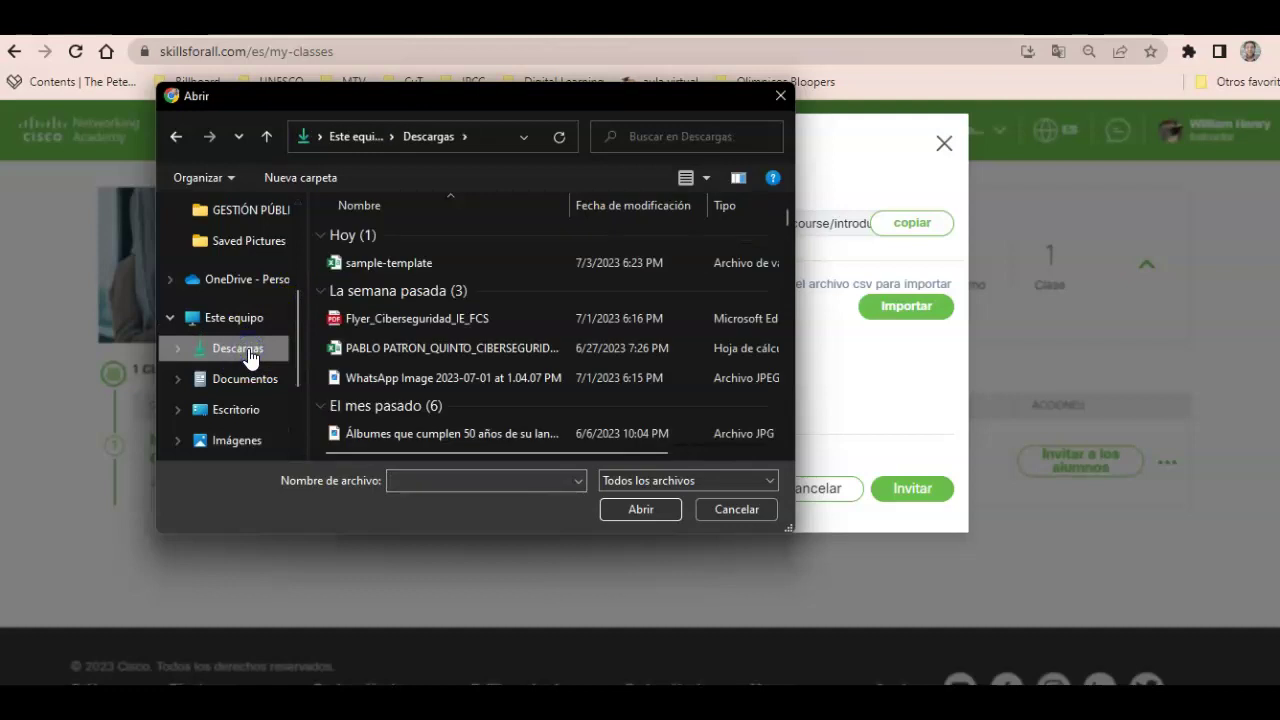
click(389, 263)
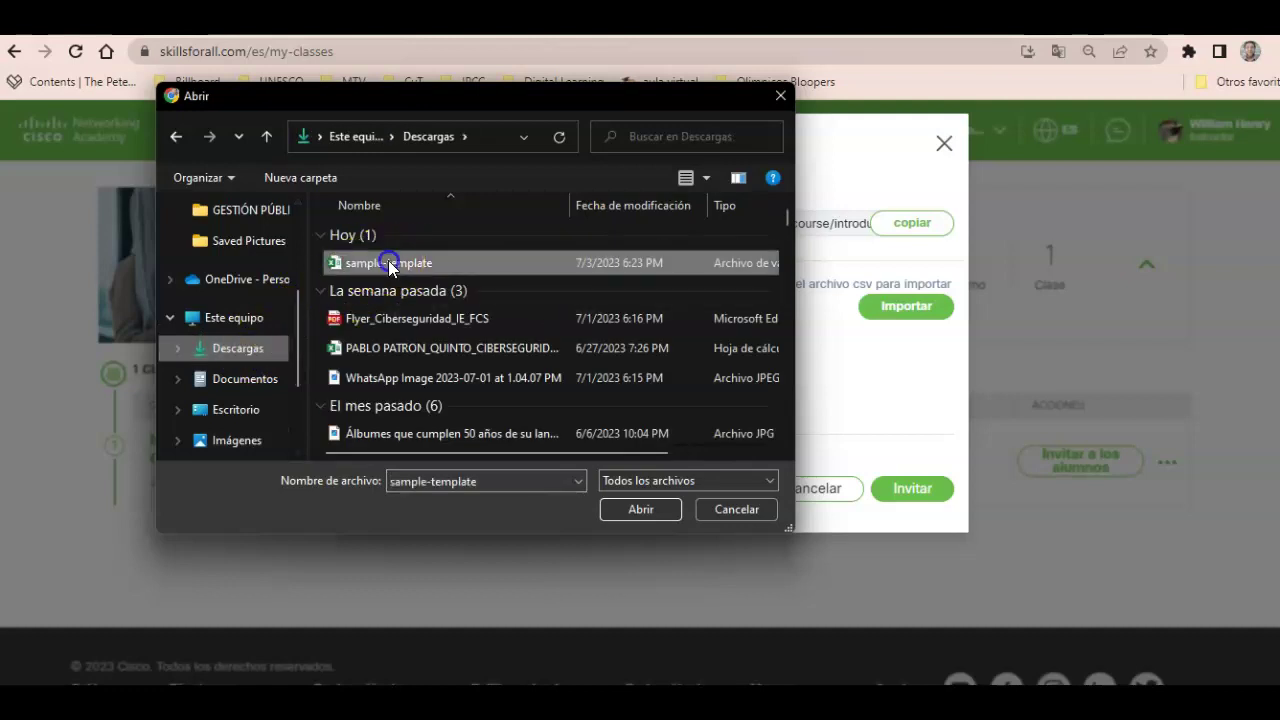
click(646, 511)
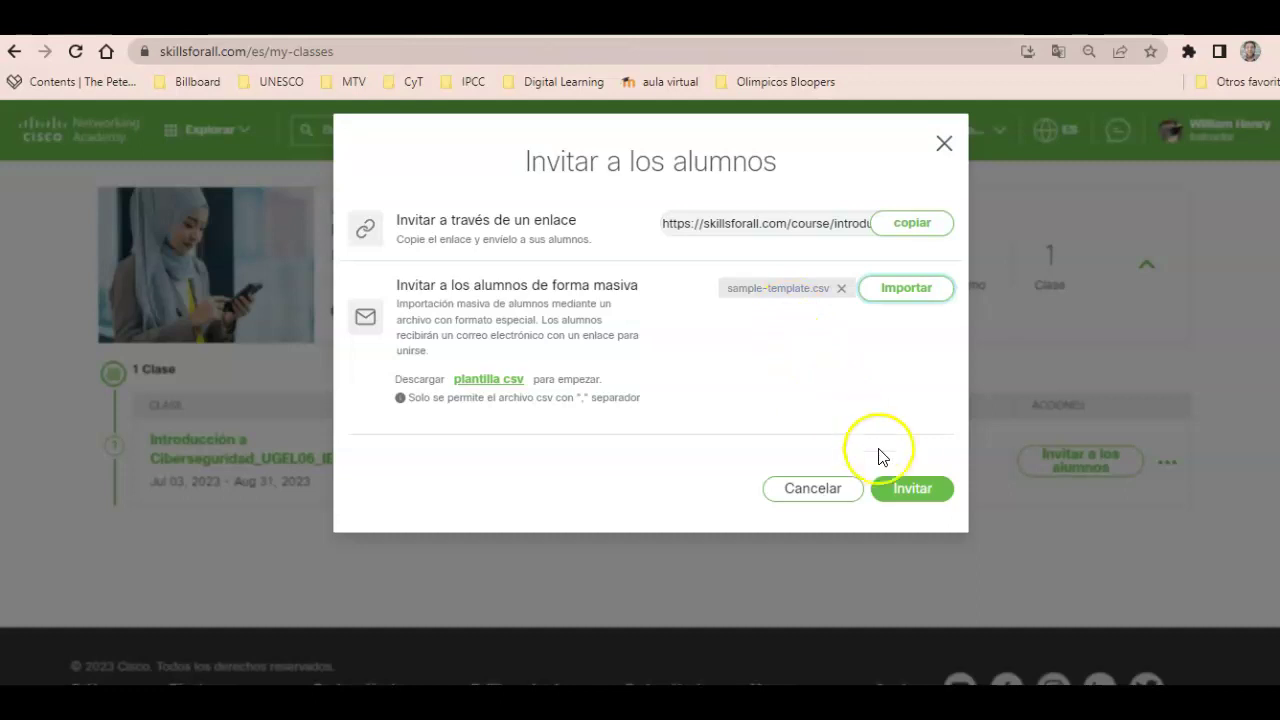
click(922, 490)
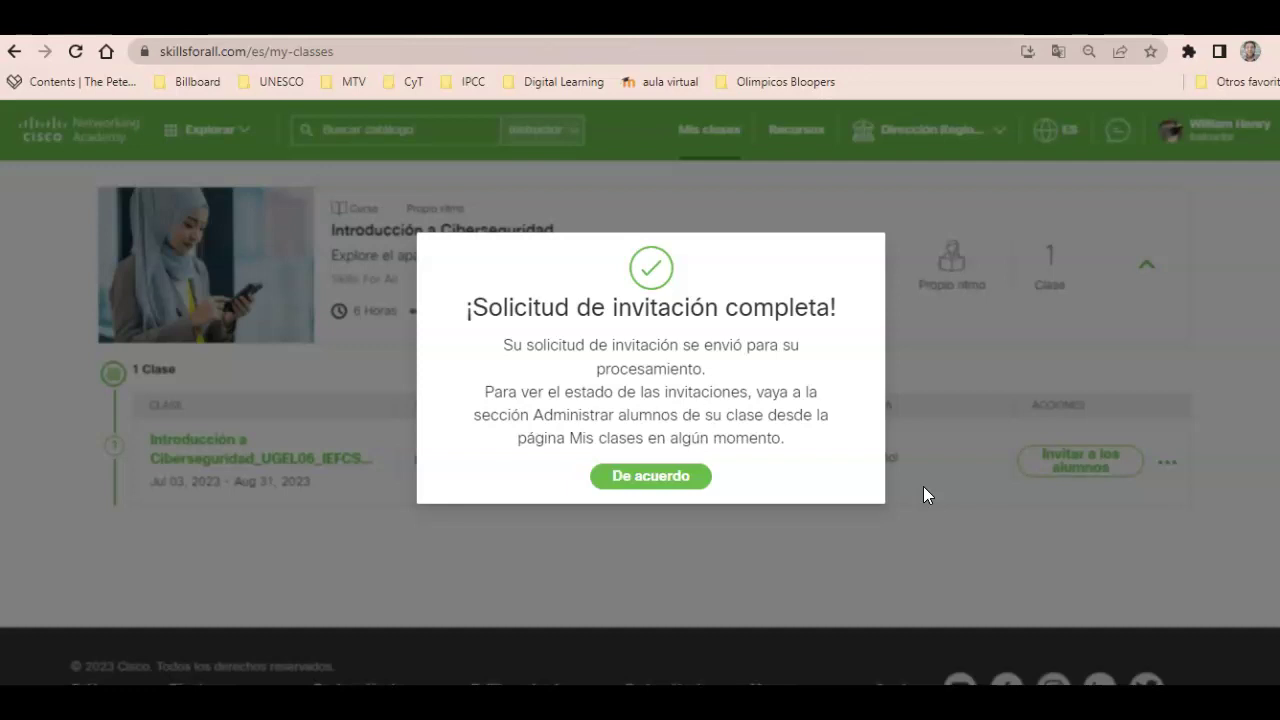
click(650, 477)
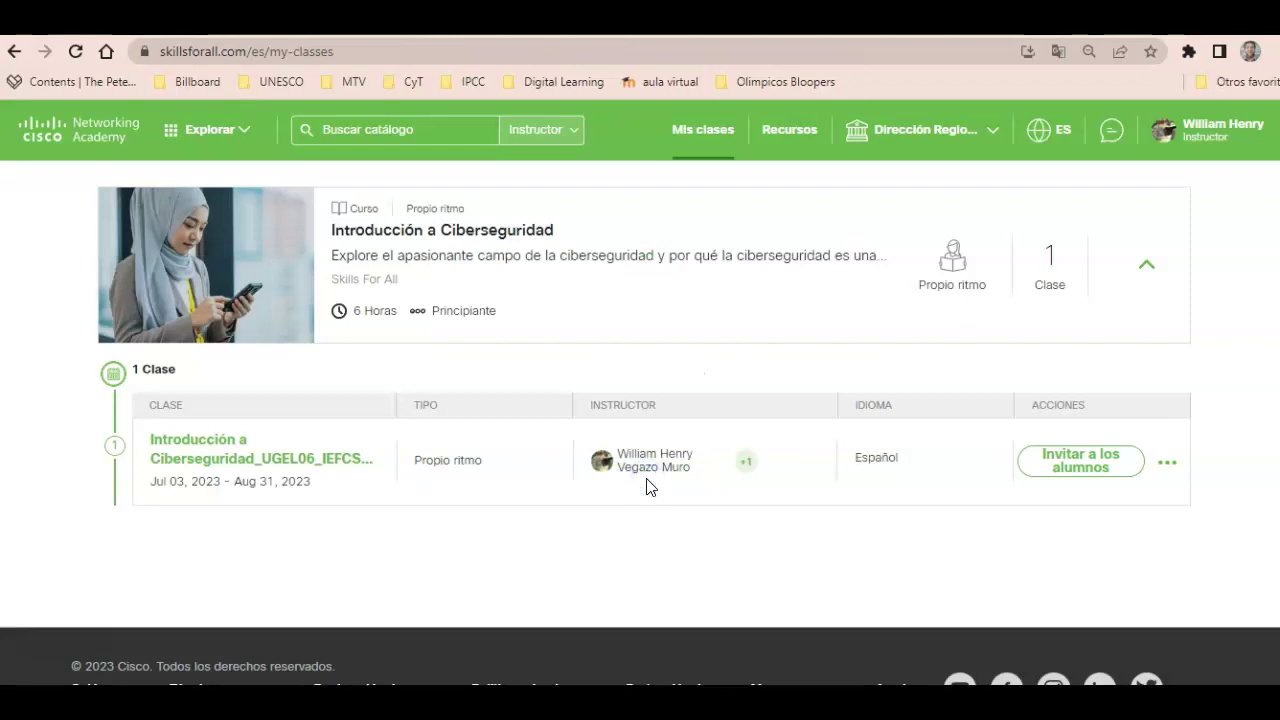
- Check the available class actions and open the class Introducción a Ciberseguridad_UGEL06_IEFCS6039_1° to view its course content
click(1167, 462)
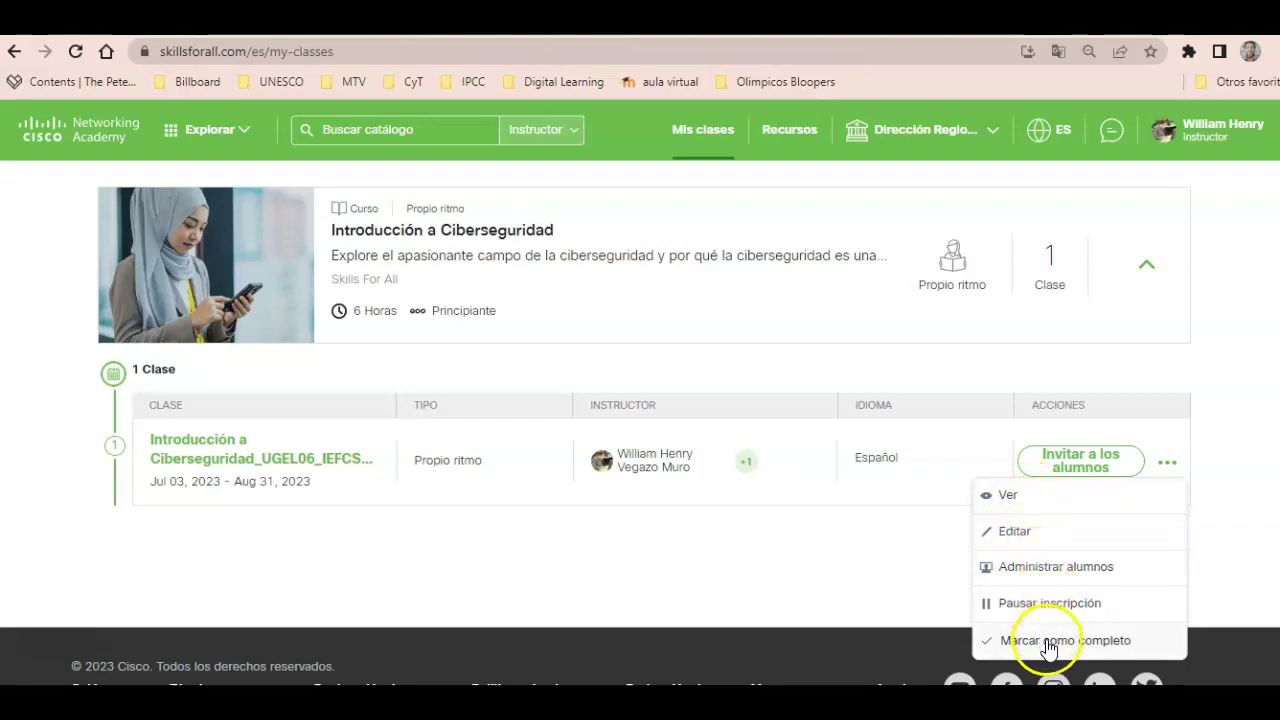
click(1210, 455)
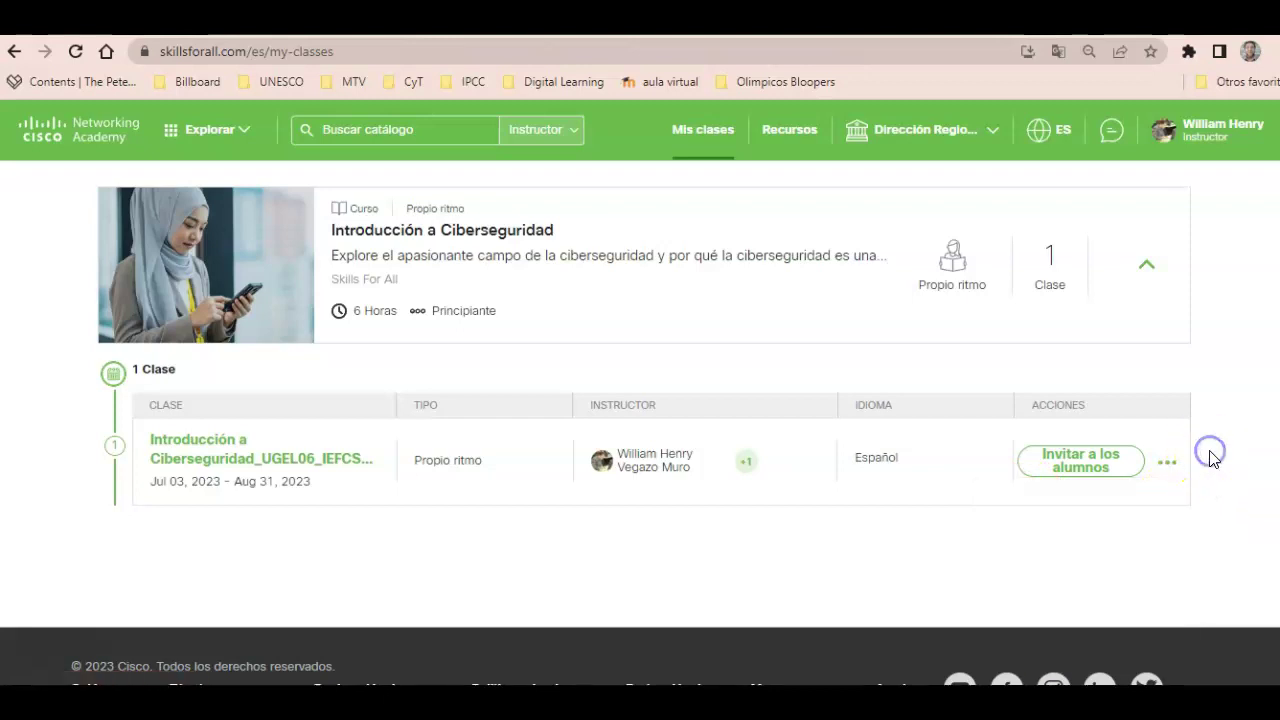
click(340, 460)
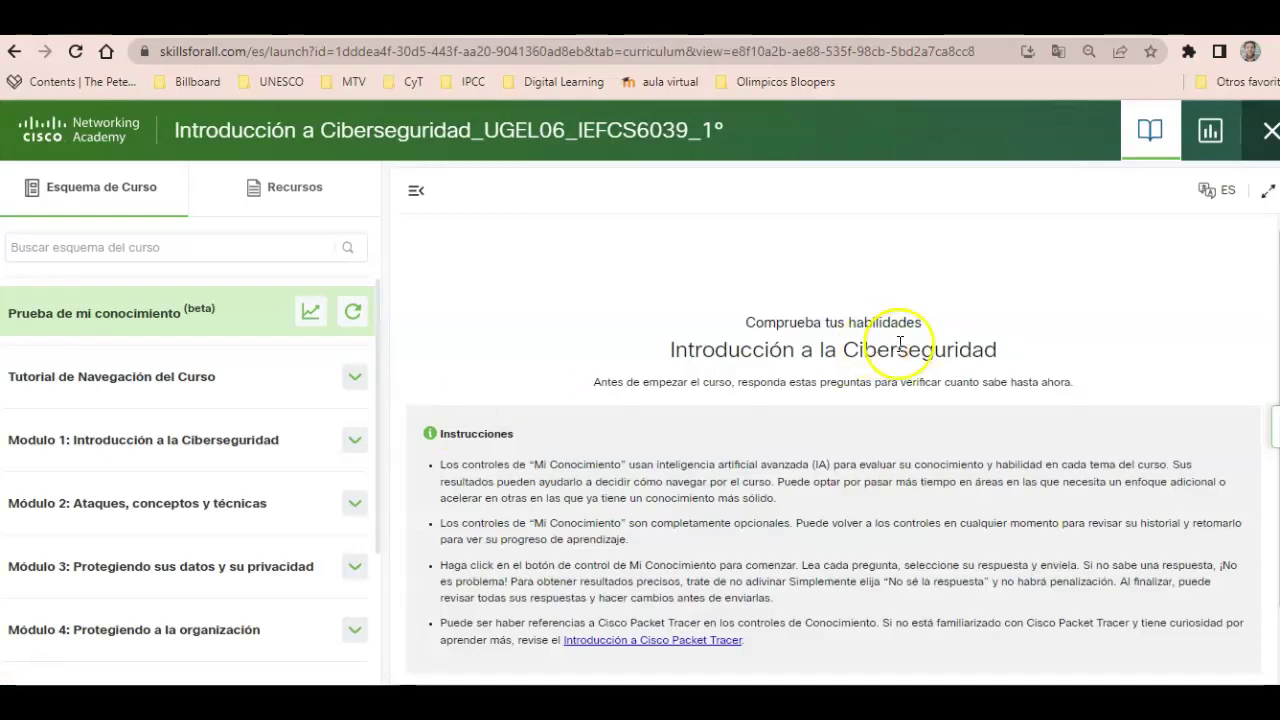
scroll(843, 460, down, 1)
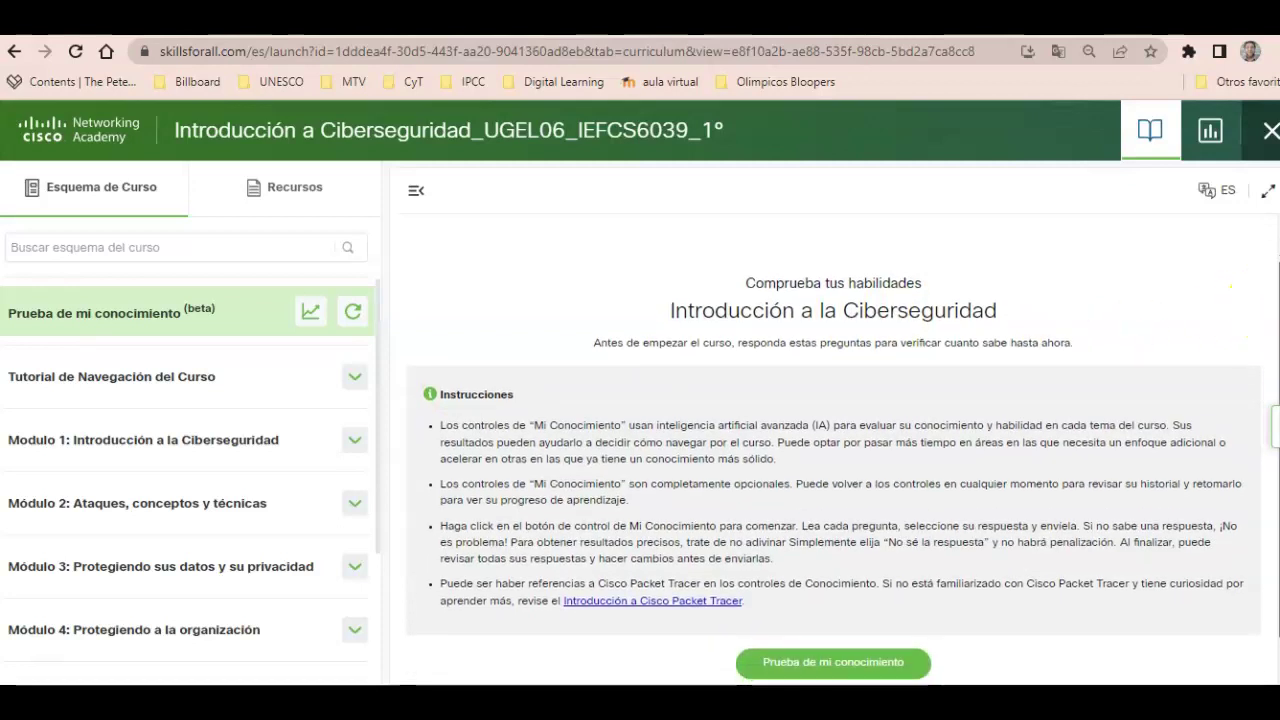